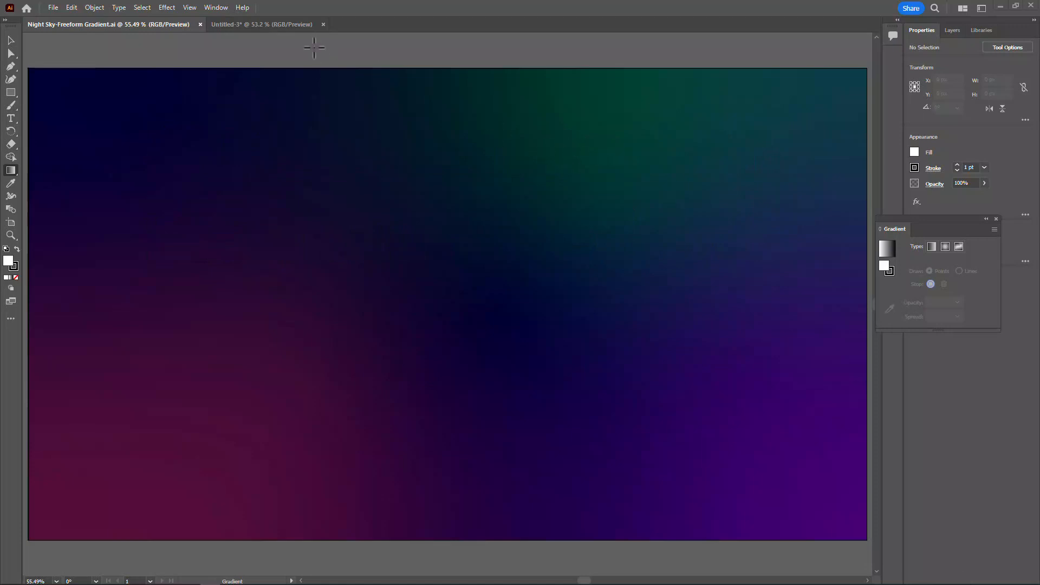
- Start a new document from the Web presets and name it "Freeform gradient" followed by the author's first name
{"action": "left_click", "coordinate": [287, 24]}
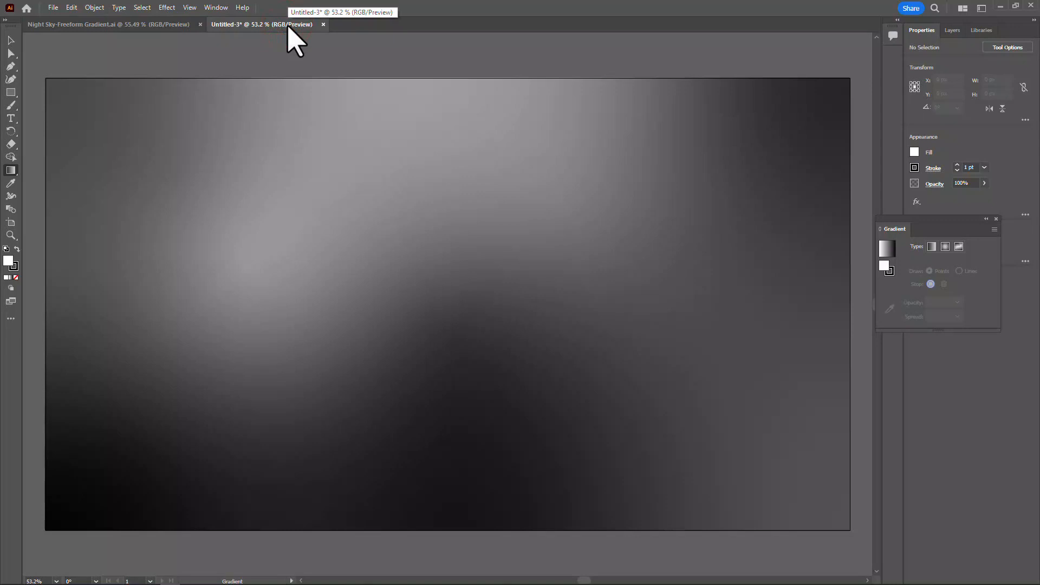
{"action": "left_click", "coordinate": [55, 9]}
{"action": "left_click", "coordinate": [60, 23]}
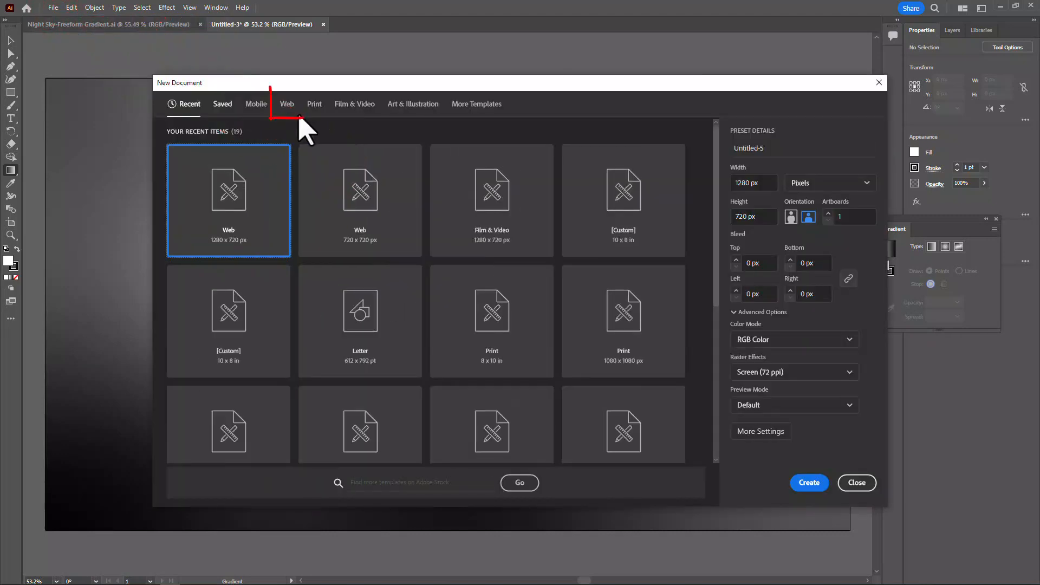
{"action": "left_click", "coordinate": [286, 106]}
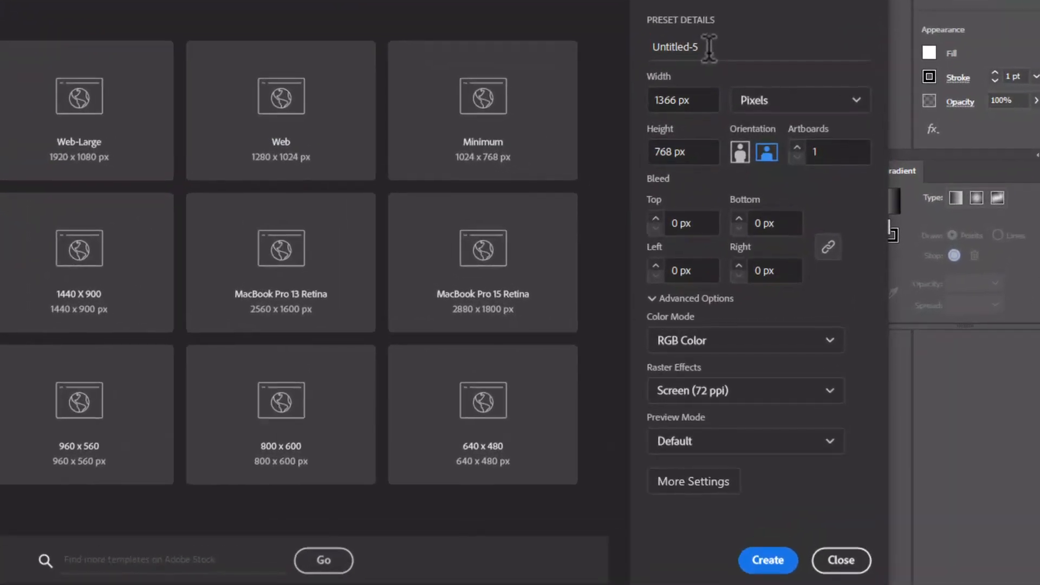
{"action": "left_click", "coordinate": [764, 147]}
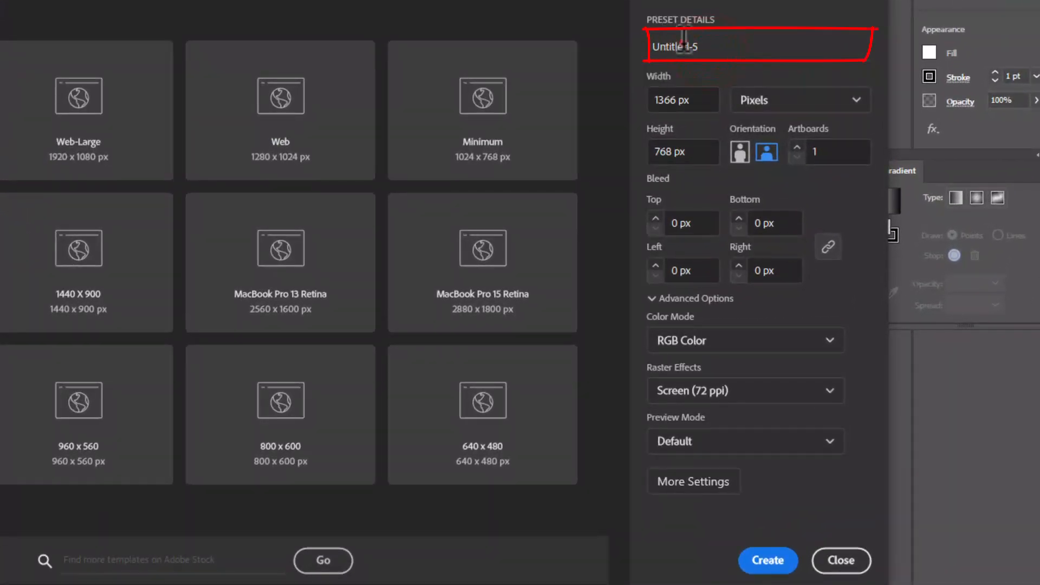
{"action": "double_click", "coordinate": [684, 44]}
{"action": "type", "text": "F"}
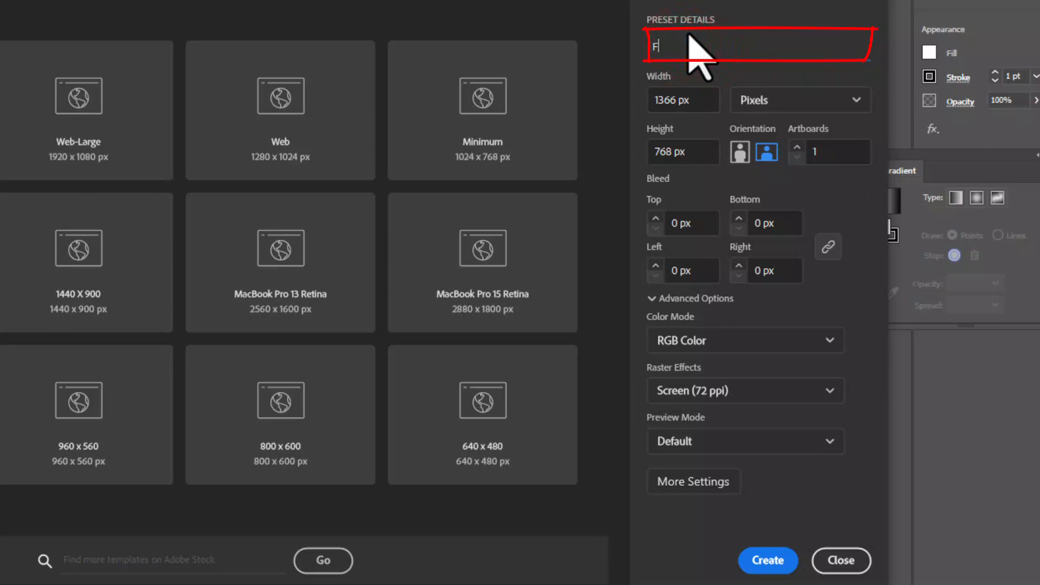
{"action": "type", "text": "reeform gradient Justine"}
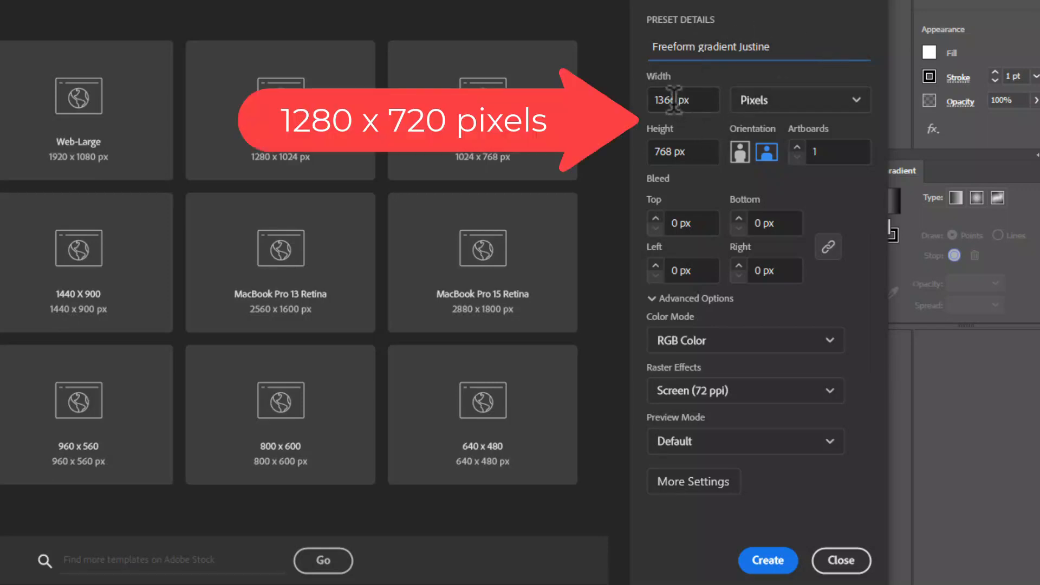
- Set the new document's size to 1280 px wide by 720 px high and create it
{"action": "left_click_drag", "start_coordinate": [678, 99], "coordinate": [653, 99]}
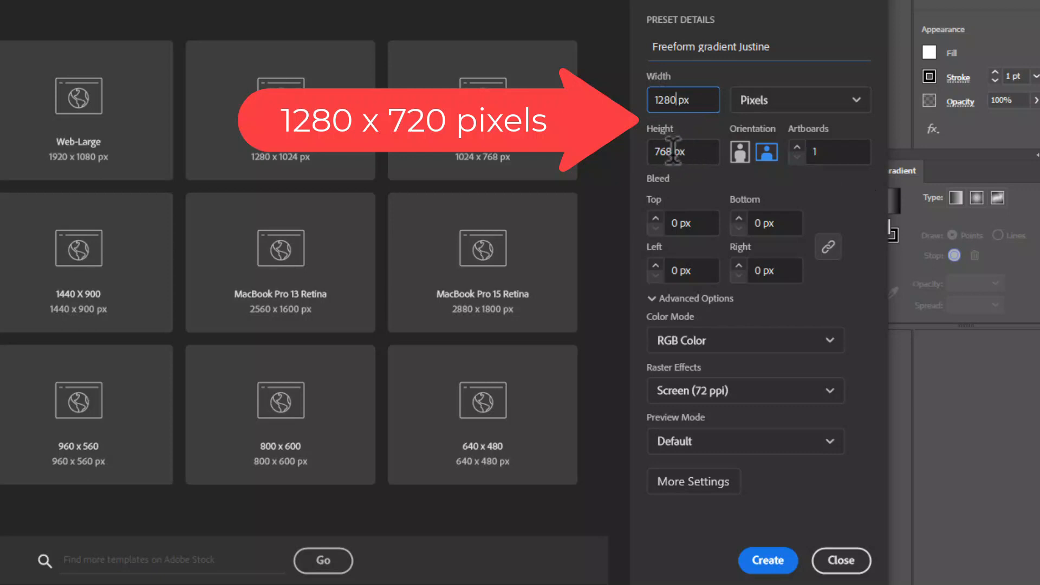
{"action": "left_click_drag", "start_coordinate": [673, 152], "coordinate": [650, 152]}
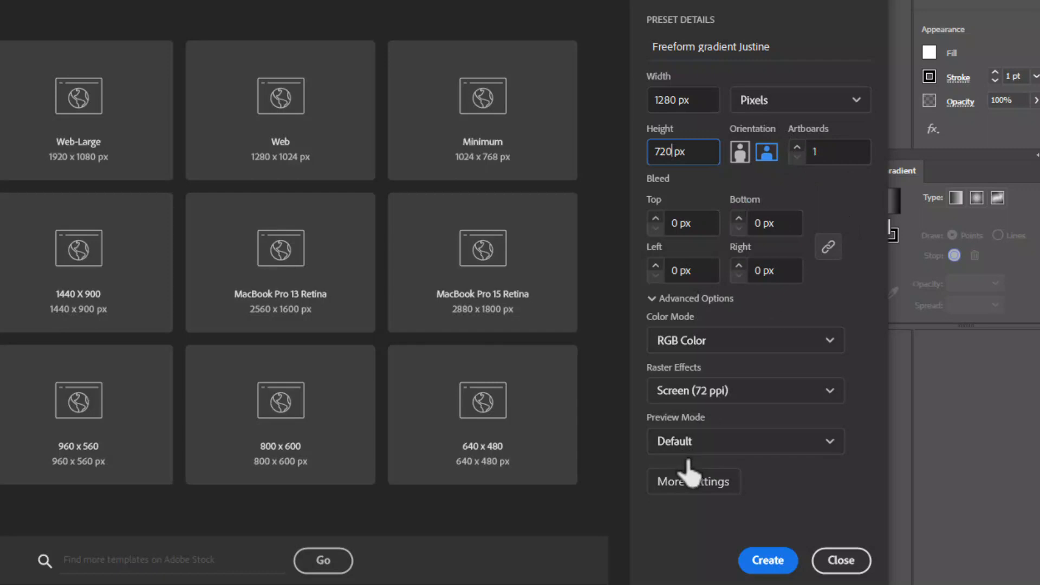
{"action": "left_click", "coordinate": [776, 563]}
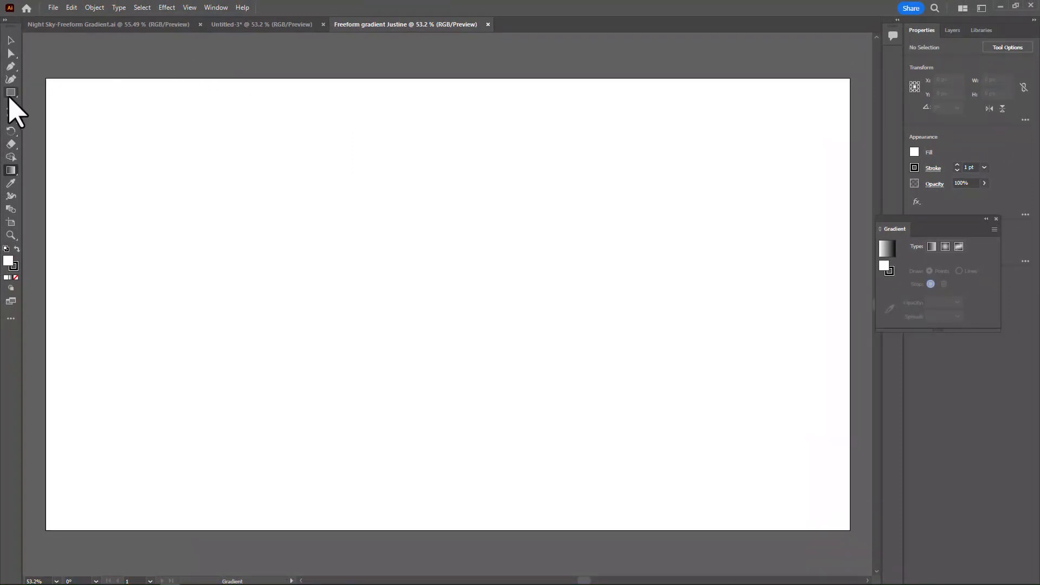
- Draw a 1280 by 720 px rectangle that covers the whole artboard
{"action": "left_click", "coordinate": [10, 93]}
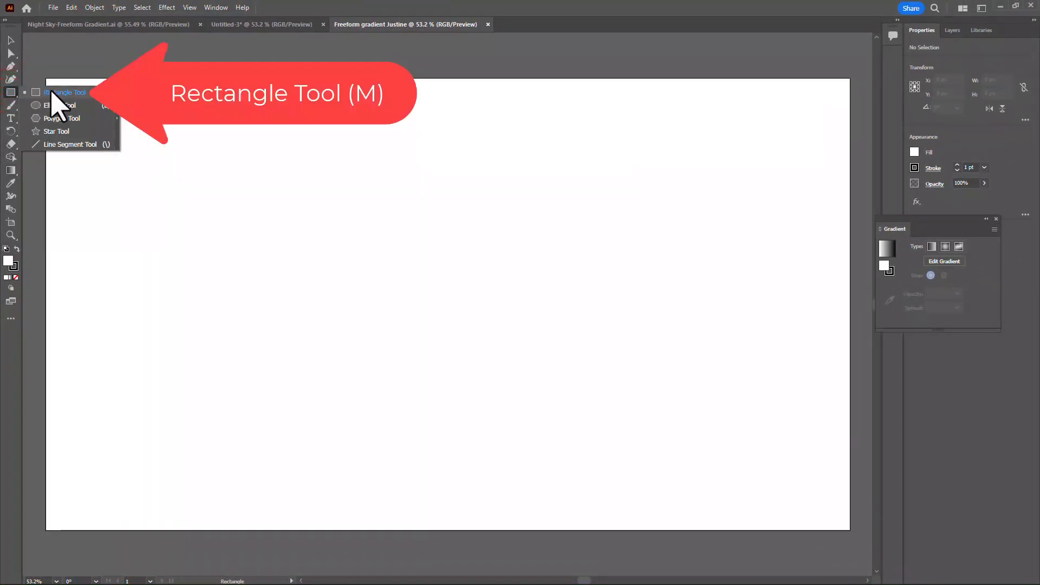
{"action": "left_click", "coordinate": [87, 95]}
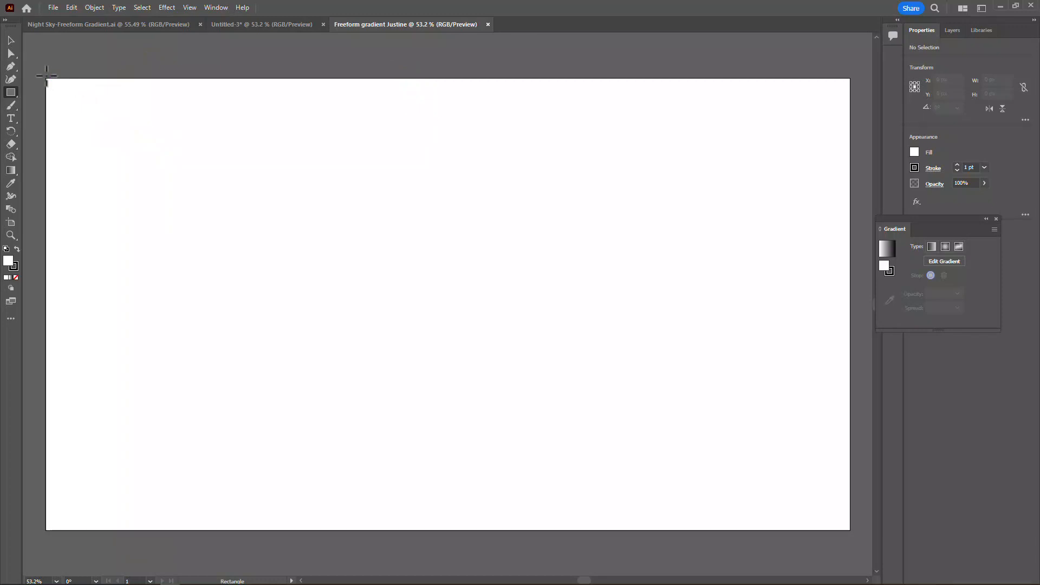
{"action": "left_click_drag", "start_coordinate": [47, 80], "coordinate": [851, 530]}
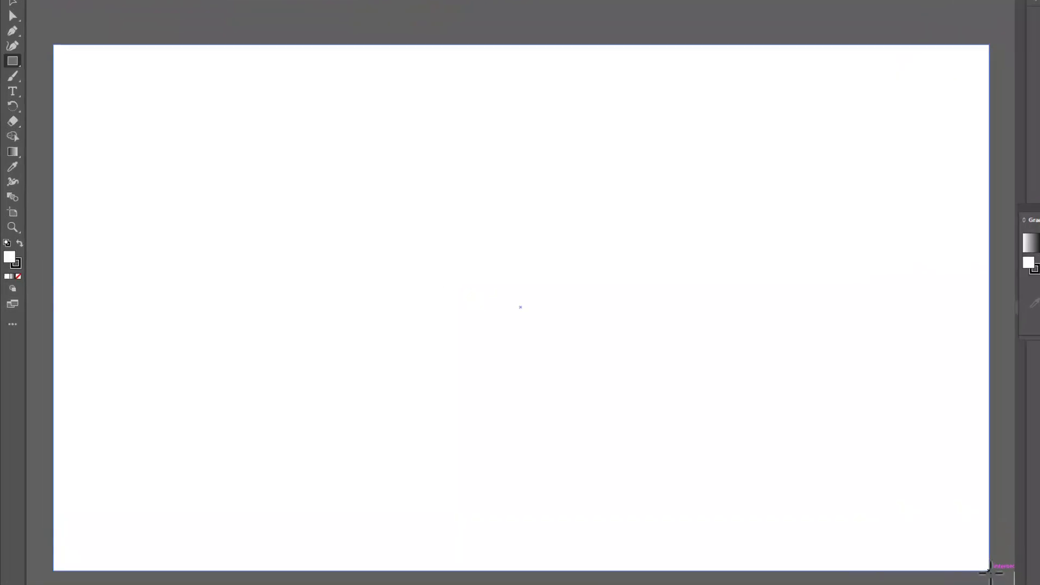
{"action": "key", "text": "v"}
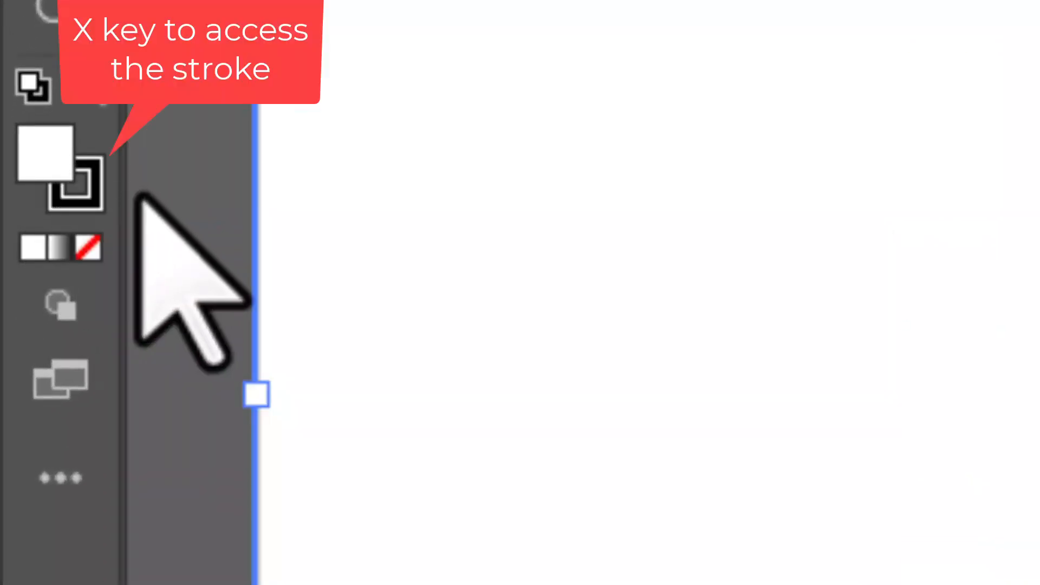
- Set the rectangle's stroke to None and give its fill the default white-to-black gradient
{"action": "key", "text": "x"}
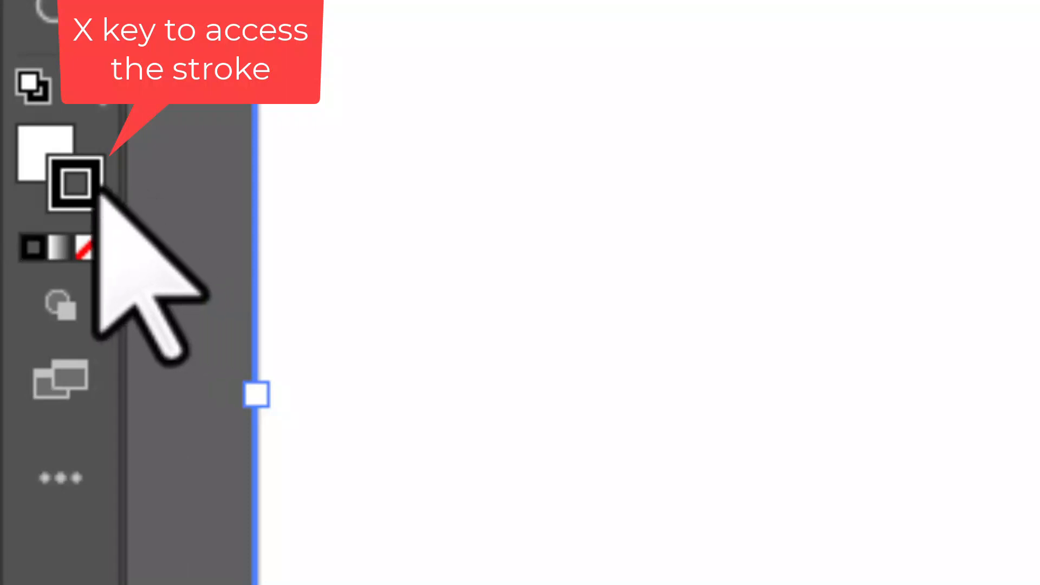
{"action": "left_click", "coordinate": [89, 252]}
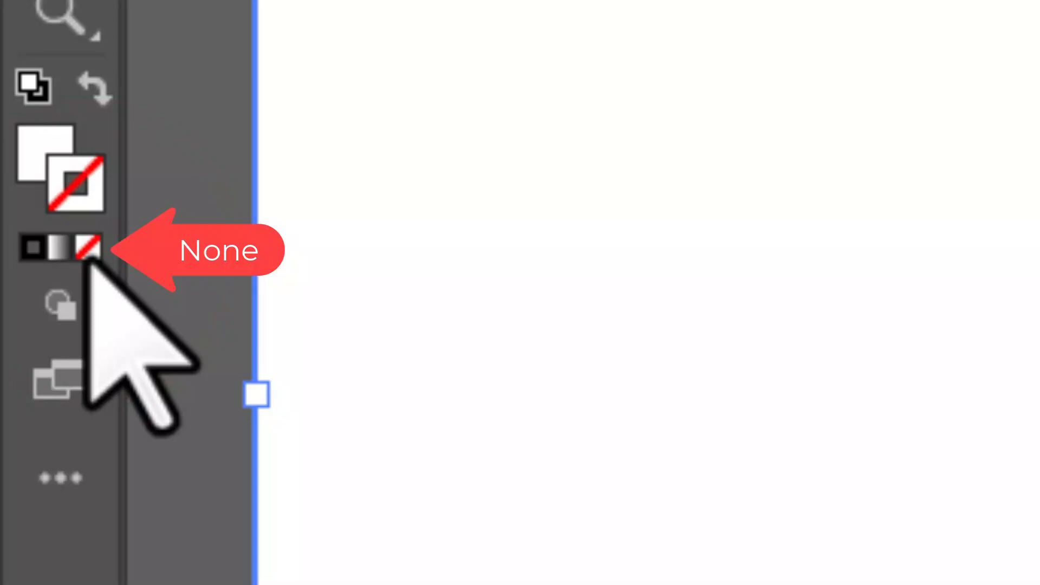
{"action": "key", "text": "x"}
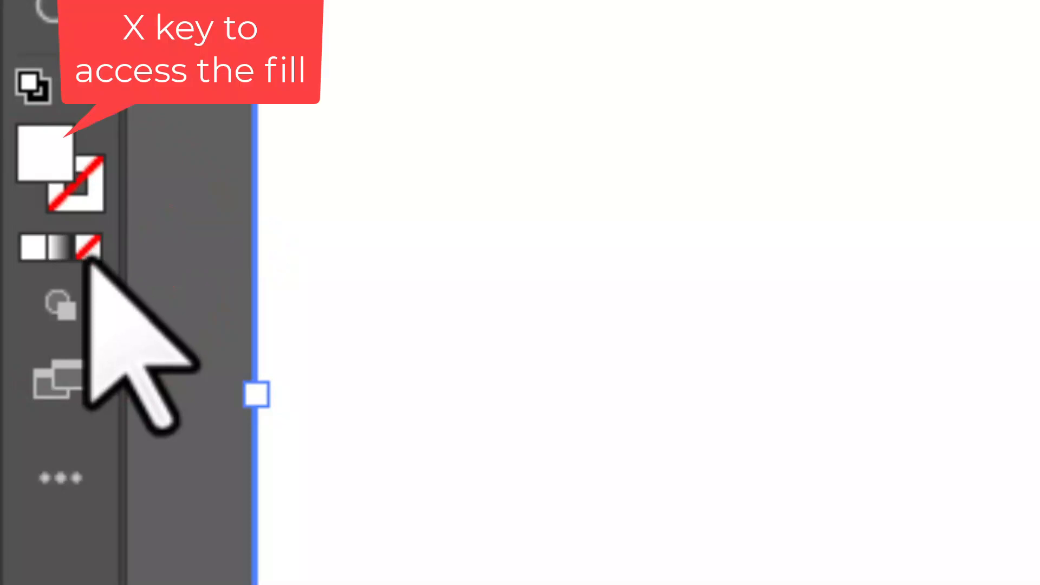
{"action": "left_click", "coordinate": [60, 246]}
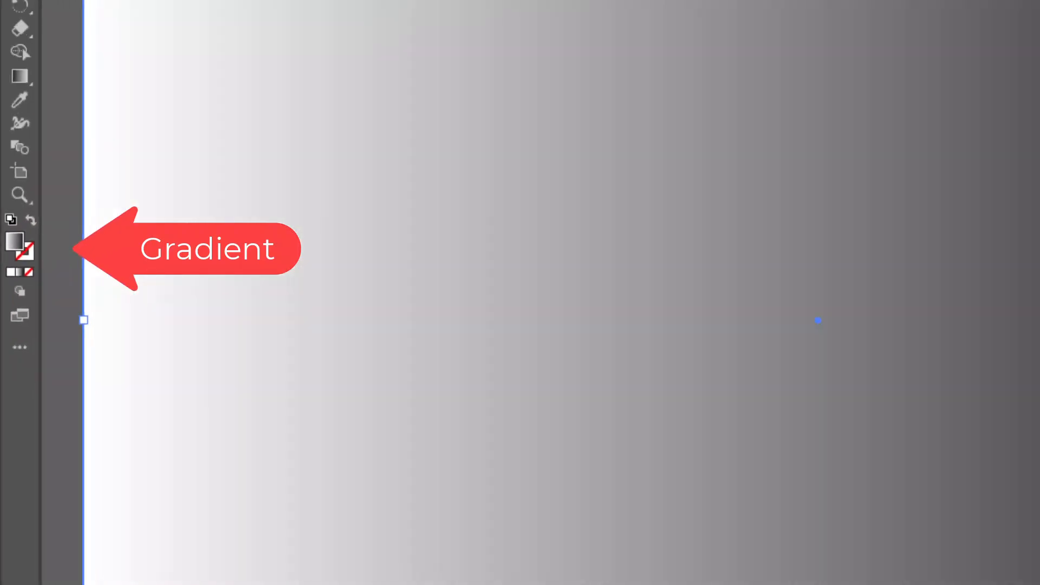
- Place the Gradient panel over the artwork and change the rectangle's fill to a freeform gradient
{"action": "left_click", "coordinate": [920, 216]}
{"action": "left_click_drag", "start_coordinate": [922, 225], "coordinate": [417, 206]}
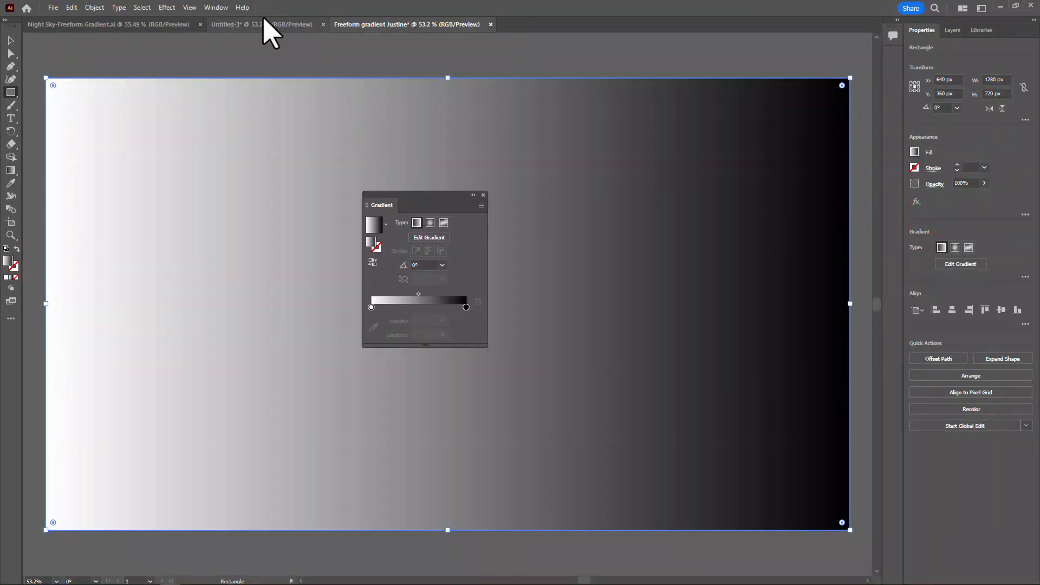
{"action": "left_click", "coordinate": [217, 7]}
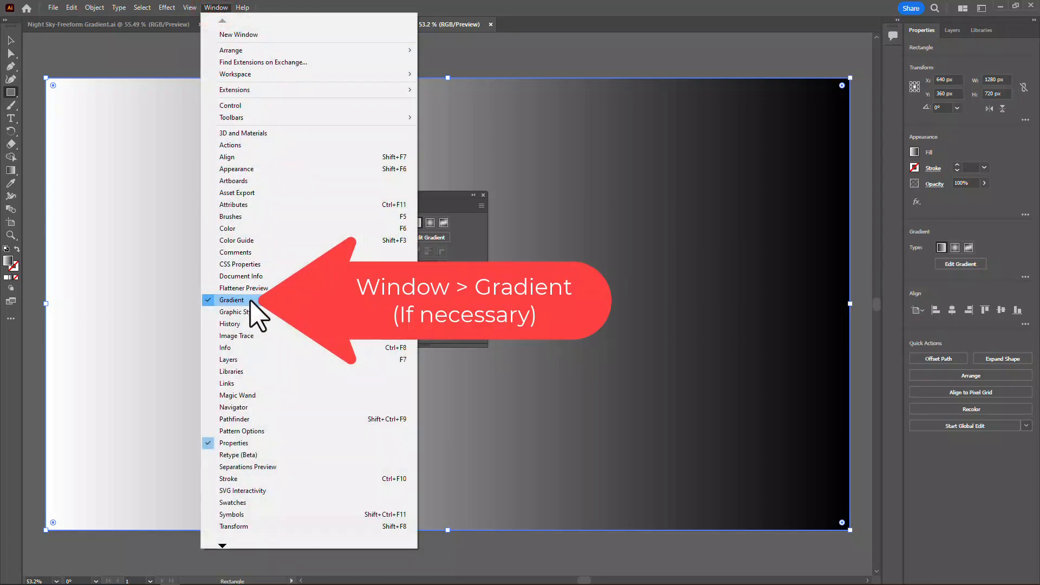
{"action": "left_click", "coordinate": [835, 50]}
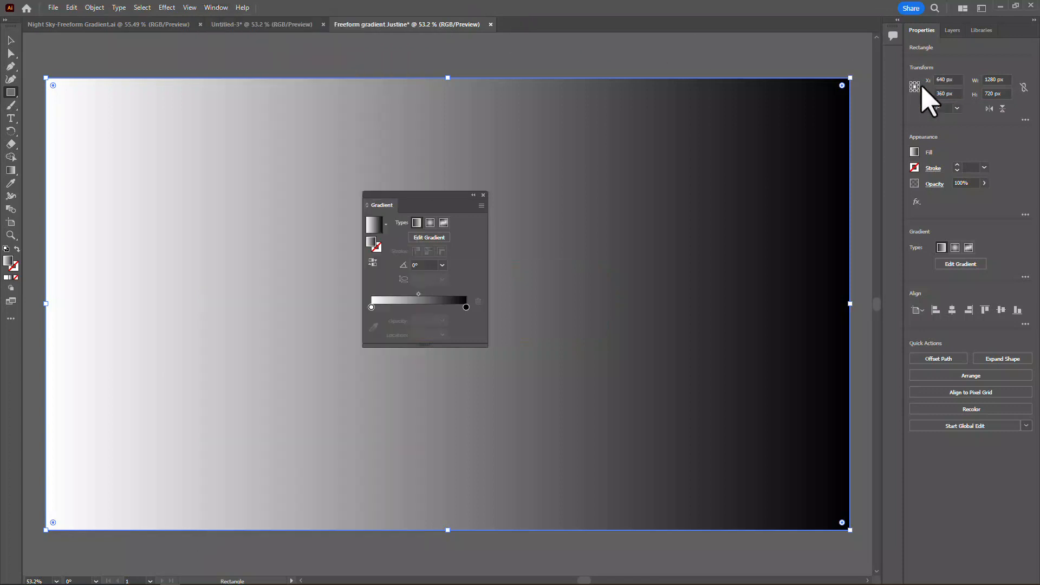
{"action": "left_click", "coordinate": [445, 223]}
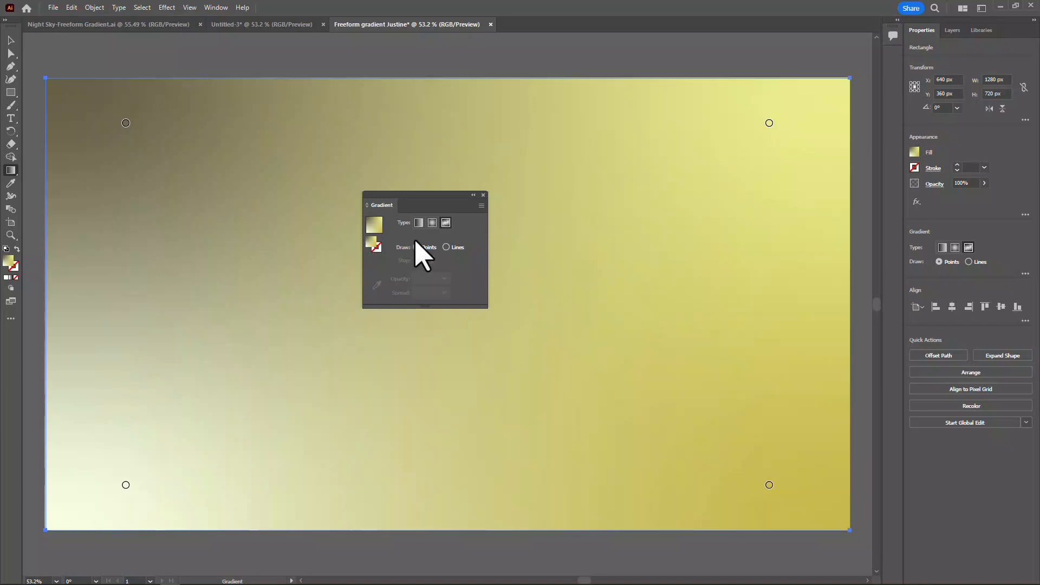
- Recolour the rectangle's upper-left gradient stop with the magenta swatch R=158 G=0 B=93, and darken it to web colour #330033
{"action": "left_click", "coordinate": [126, 123]}
{"action": "left_click", "coordinate": [126, 124]}
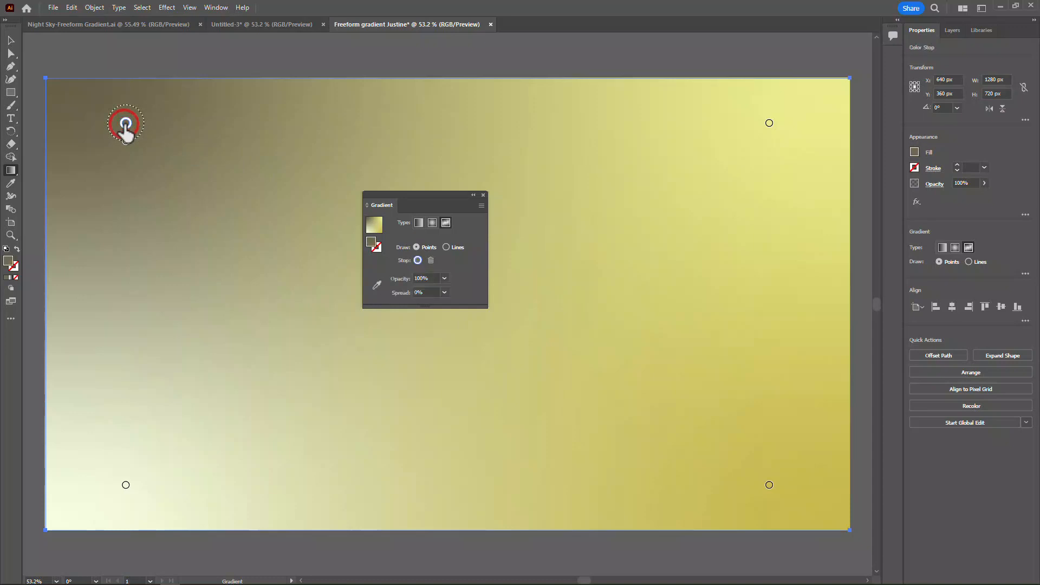
{"action": "left_click", "coordinate": [126, 124]}
{"action": "double_click", "coordinate": [125, 124]}
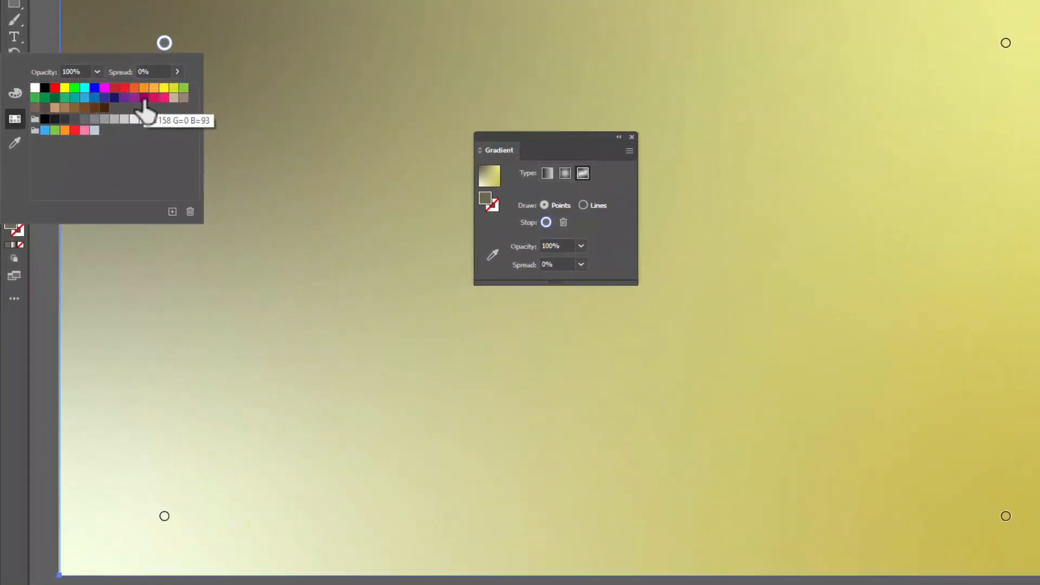
{"action": "left_click", "coordinate": [110, 166]}
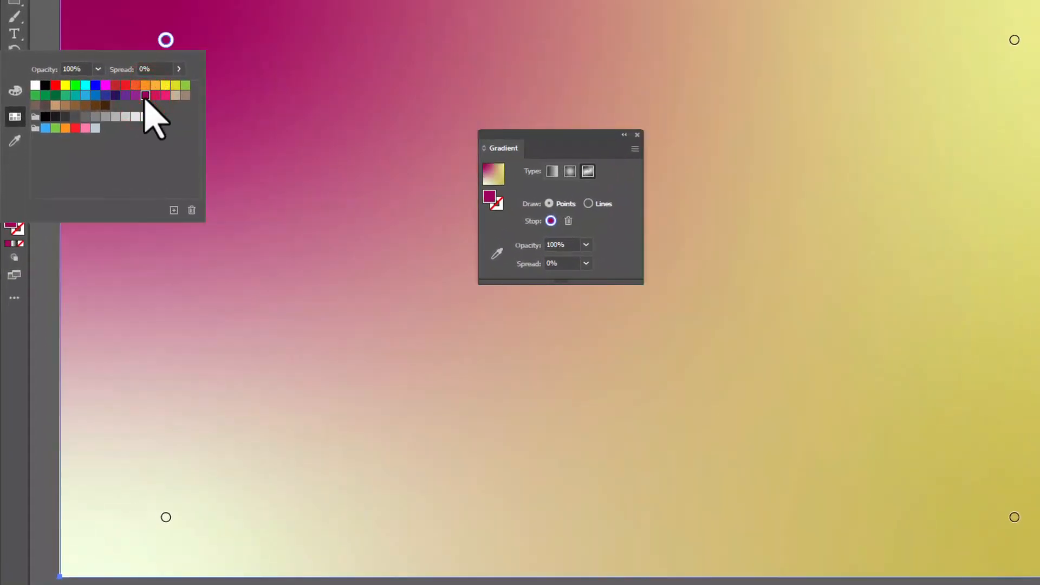
{"action": "double_click", "coordinate": [490, 197]}
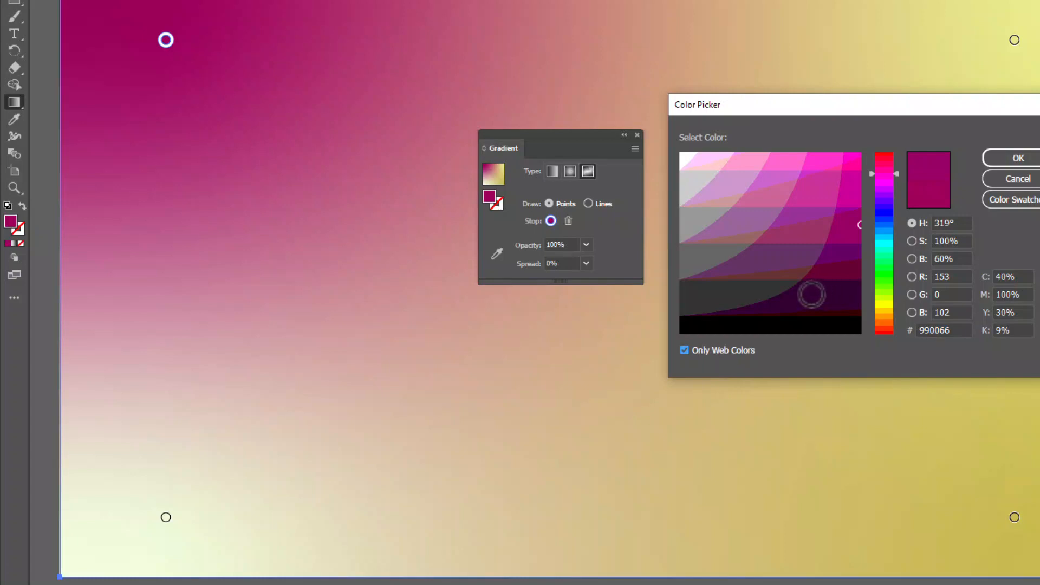
{"action": "left_click", "coordinate": [790, 304]}
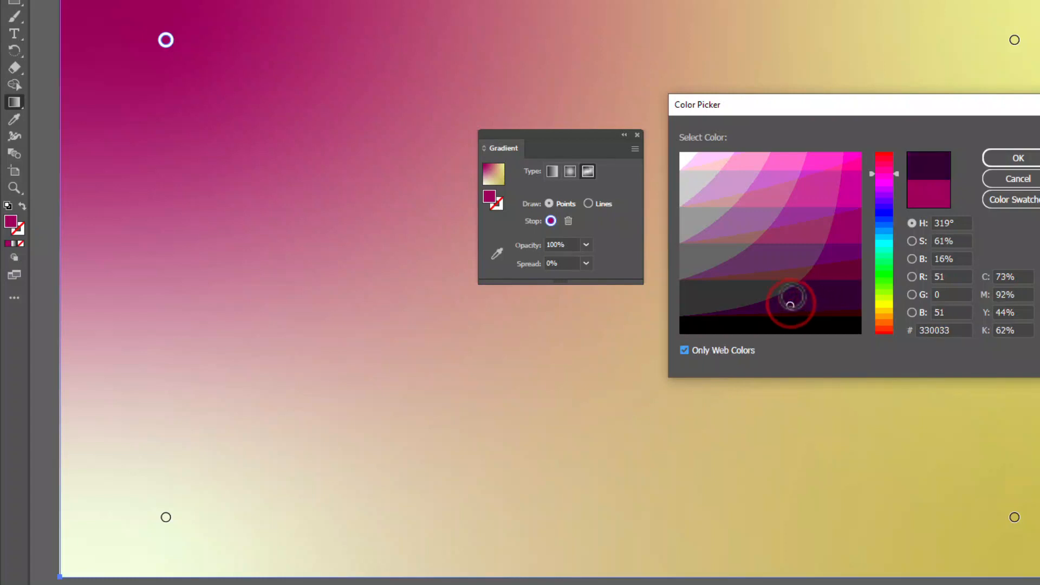
{"action": "left_click", "coordinate": [1012, 161]}
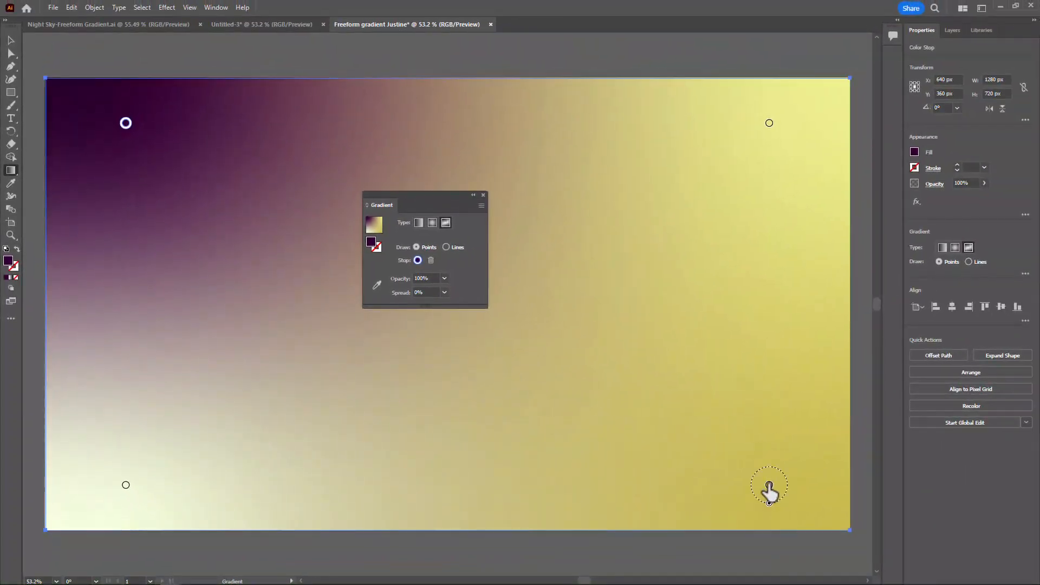
- Recolour the lower-right gradient stop with the dark blue swatch and darken it to web colour #000033
{"action": "double_click", "coordinate": [770, 485]}
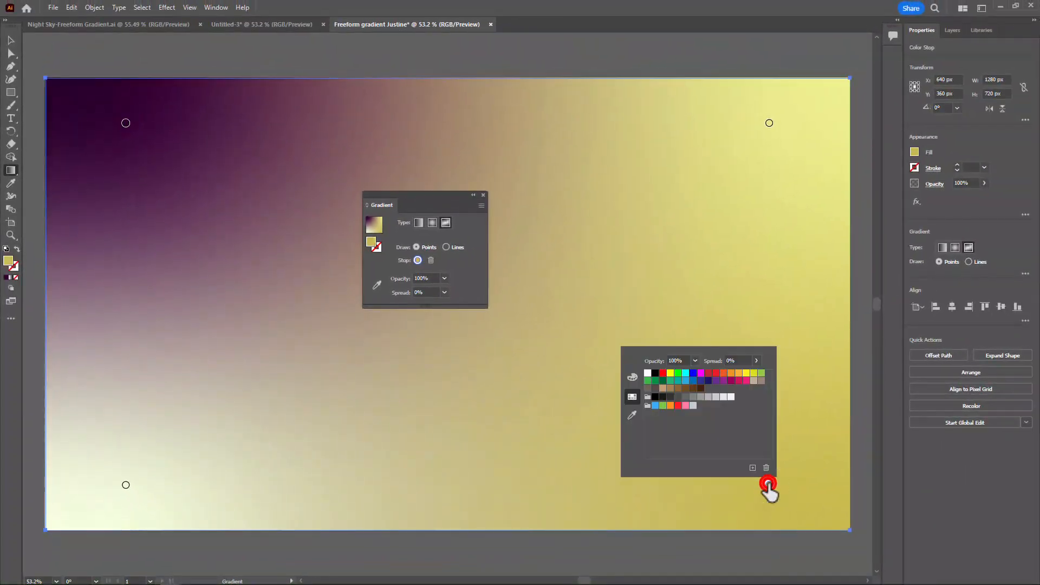
{"action": "left_click", "coordinate": [708, 380]}
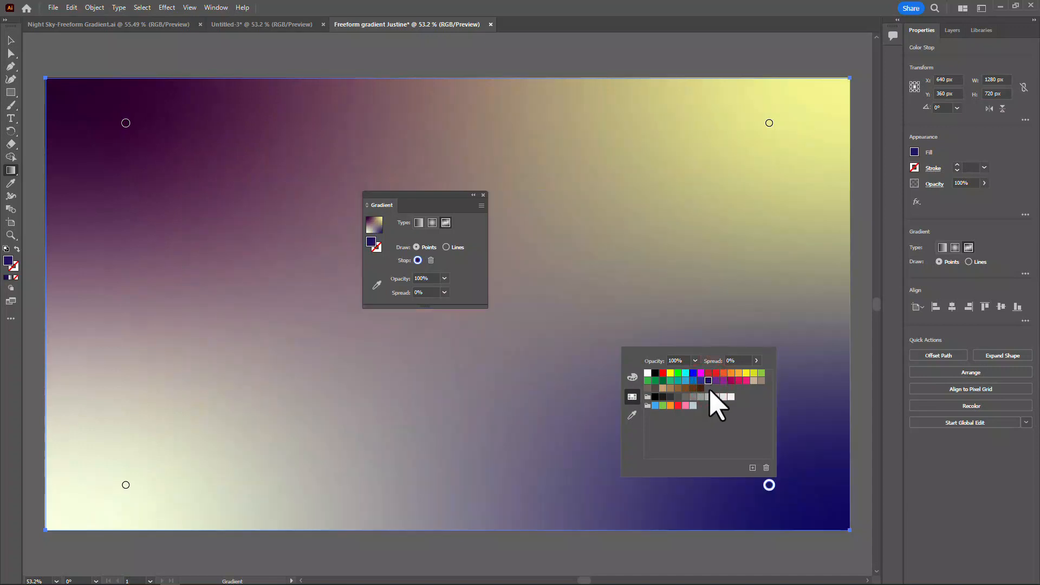
{"action": "double_click", "coordinate": [372, 244]}
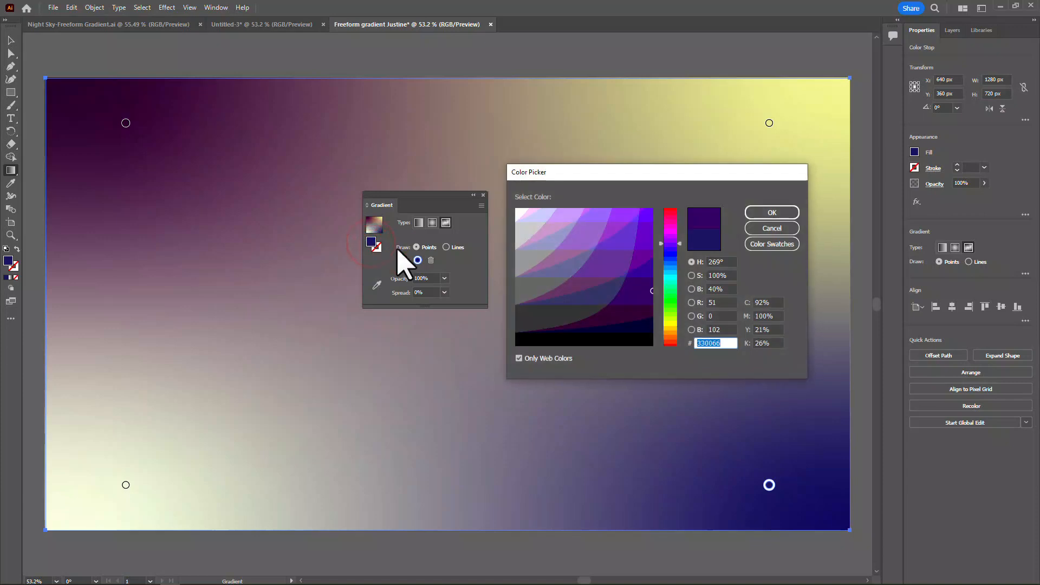
{"action": "left_click", "coordinate": [639, 327]}
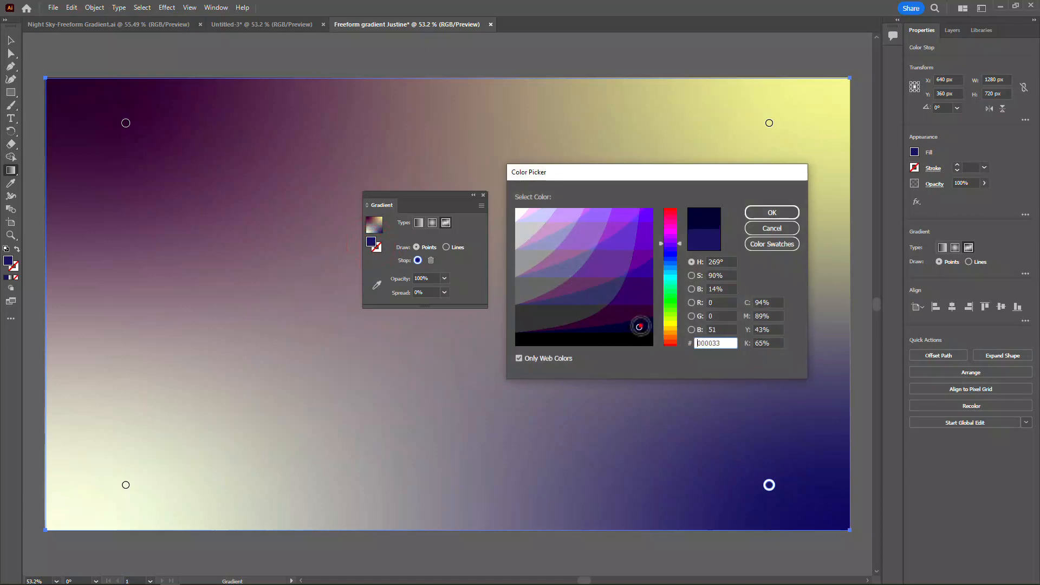
{"action": "left_click", "coordinate": [759, 214]}
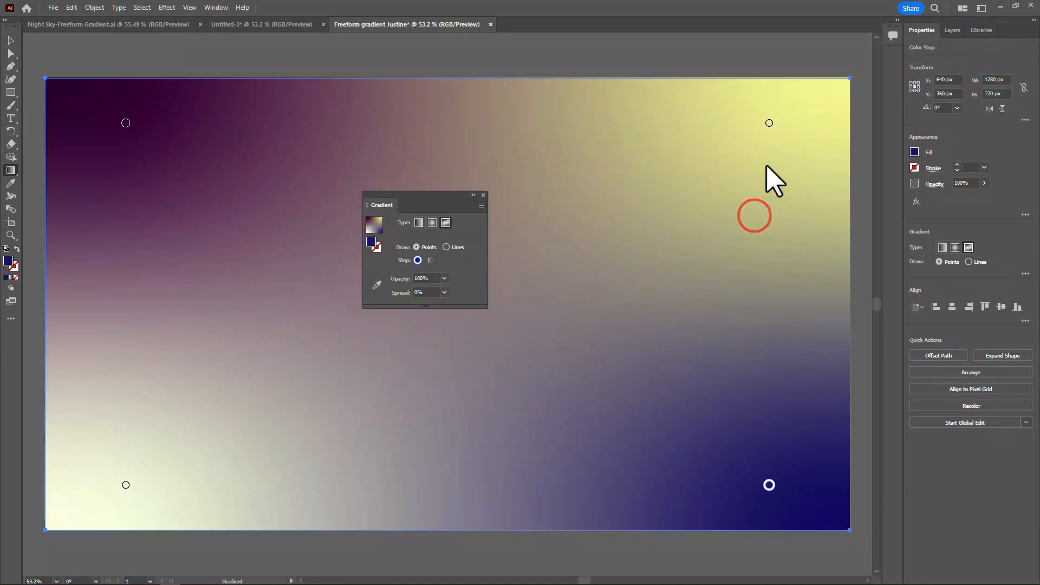
- Recolour the upper-right gradient stop with the medium blue swatch and darken it to a muted navy web colour
{"action": "double_click", "coordinate": [770, 124]}
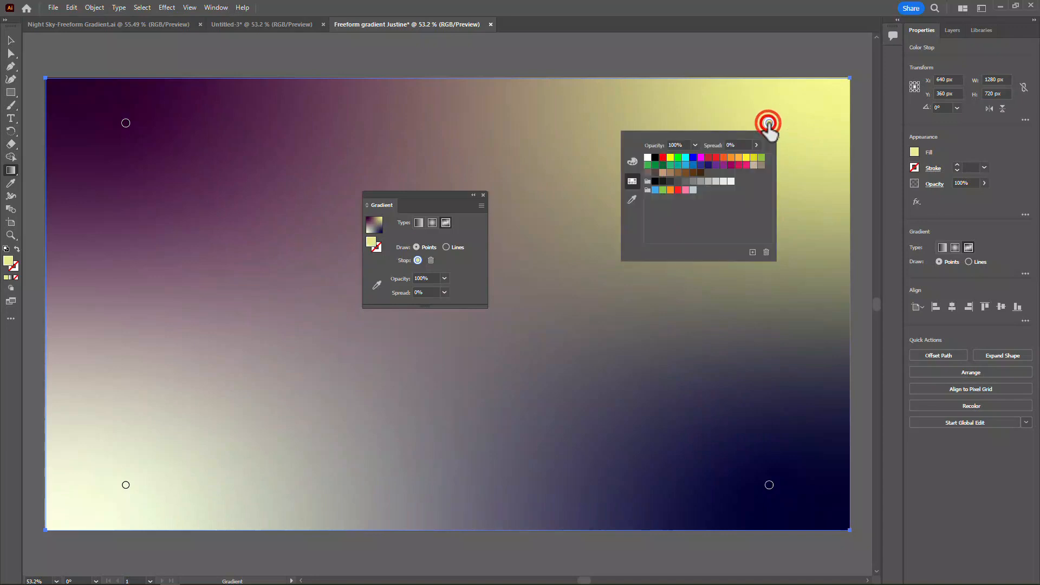
{"action": "left_click", "coordinate": [693, 165]}
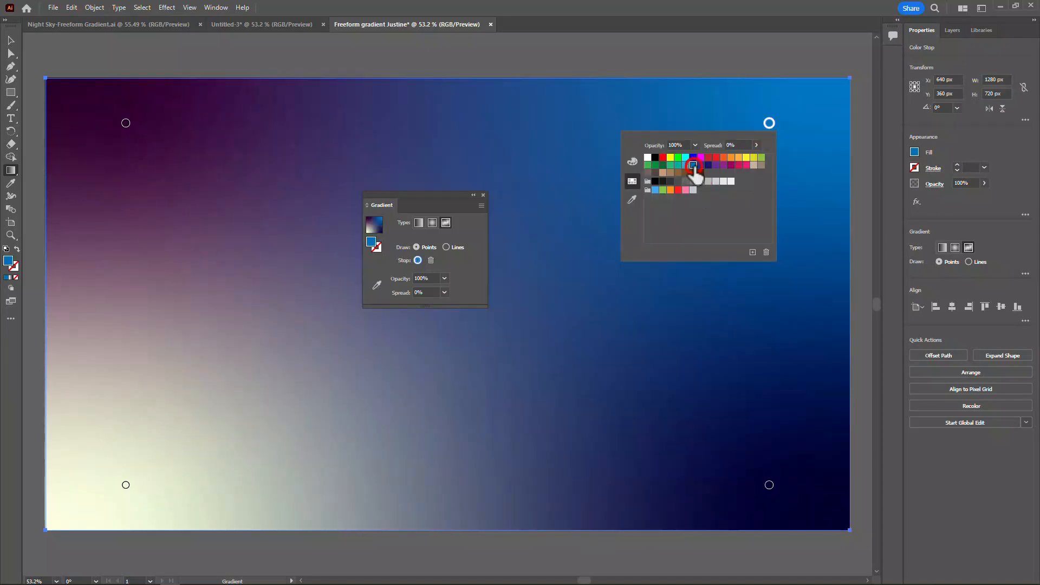
{"action": "left_click", "coordinate": [372, 247]}
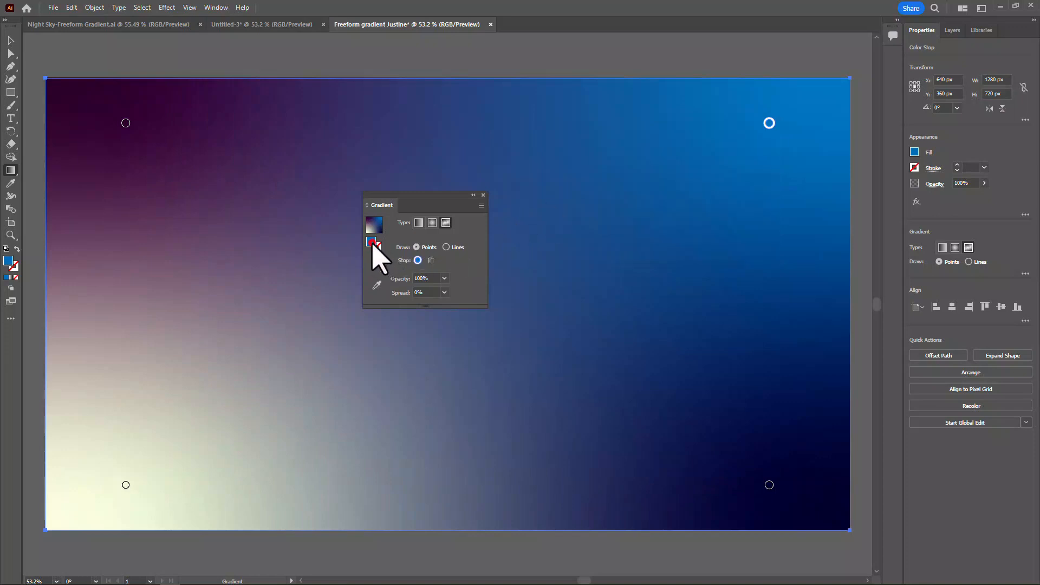
{"action": "double_click", "coordinate": [372, 247]}
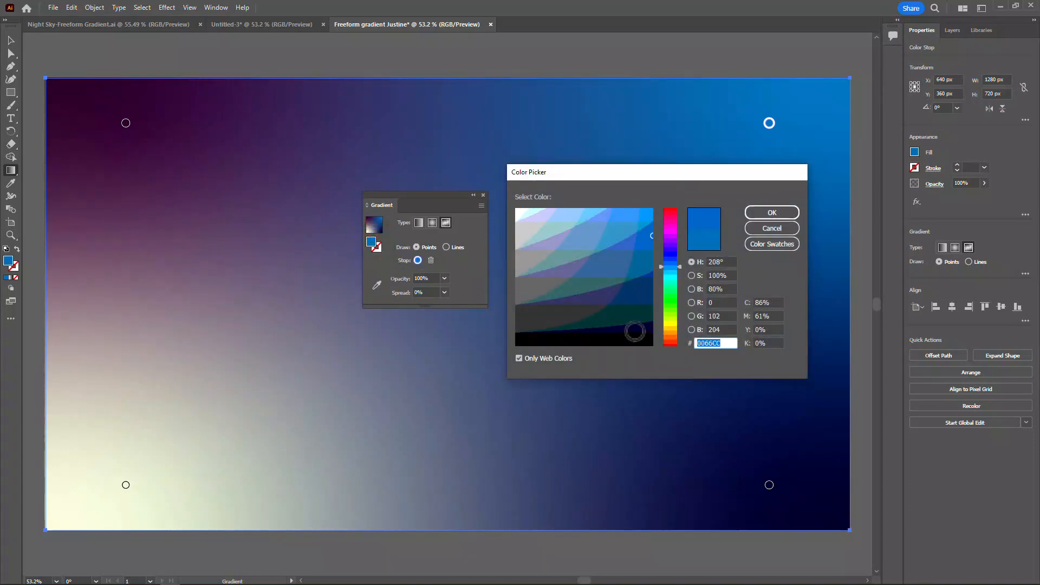
{"action": "left_click", "coordinate": [603, 303]}
{"action": "key", "text": "Return"}
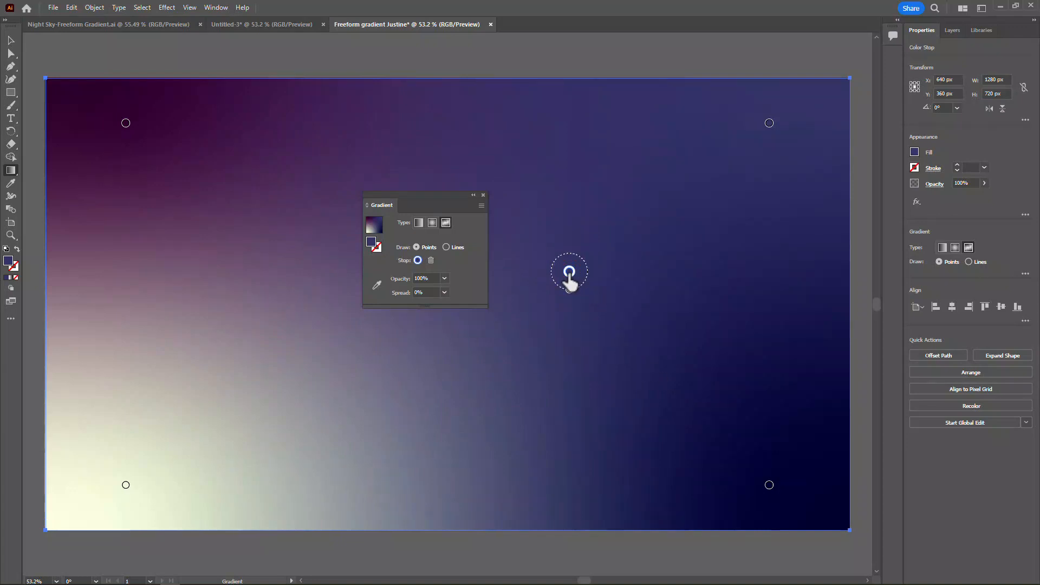
- Add a gradient stop slightly right of the rectangle's centre, colour it with the dark magenta swatch, and darken it to web colour #330033
{"action": "double_click", "coordinate": [569, 272]}
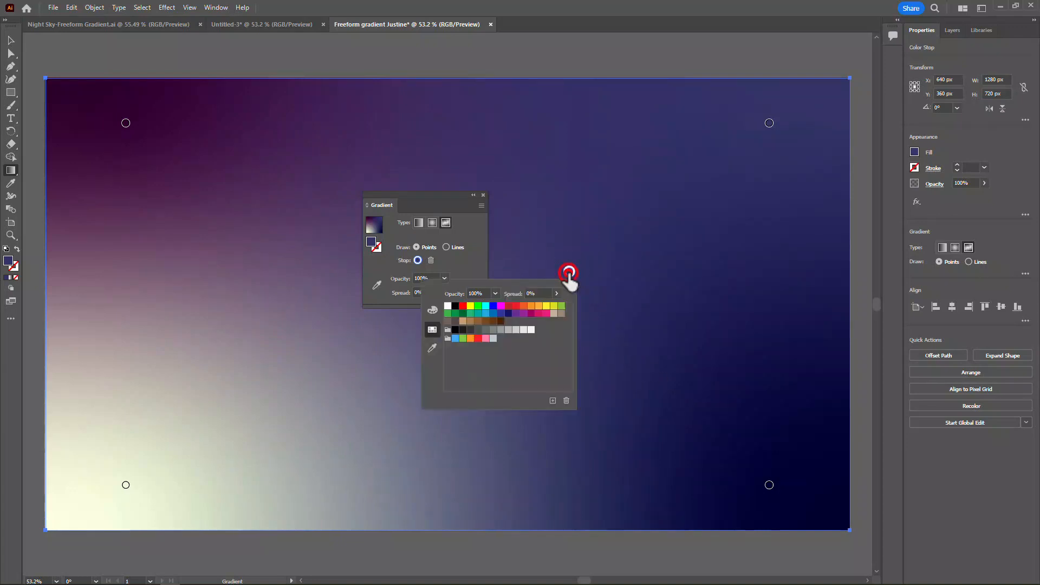
{"action": "left_click", "coordinate": [531, 313]}
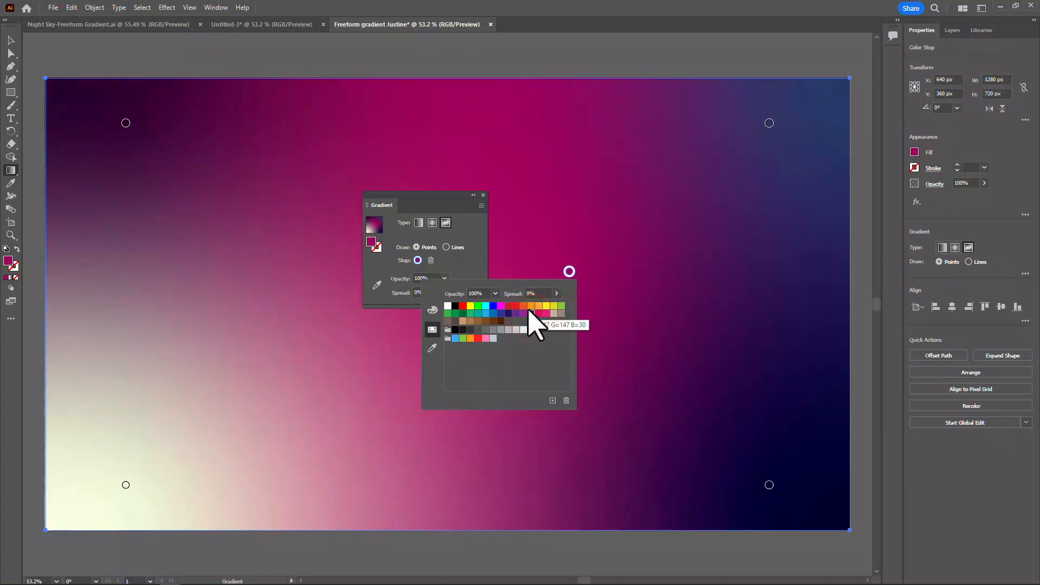
{"action": "left_click", "coordinate": [372, 242]}
{"action": "left_click", "coordinate": [373, 242]}
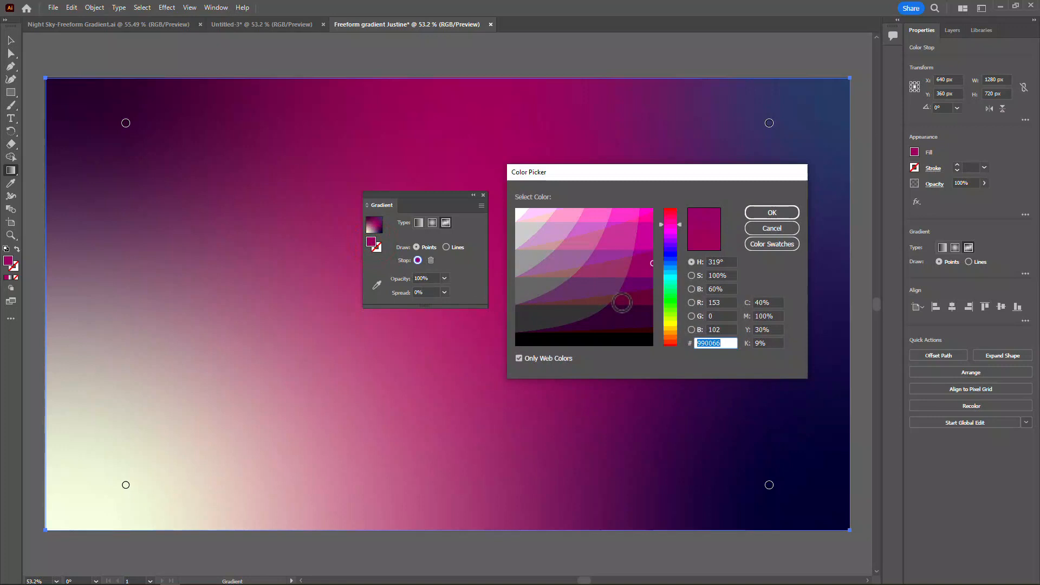
{"action": "left_click", "coordinate": [609, 319]}
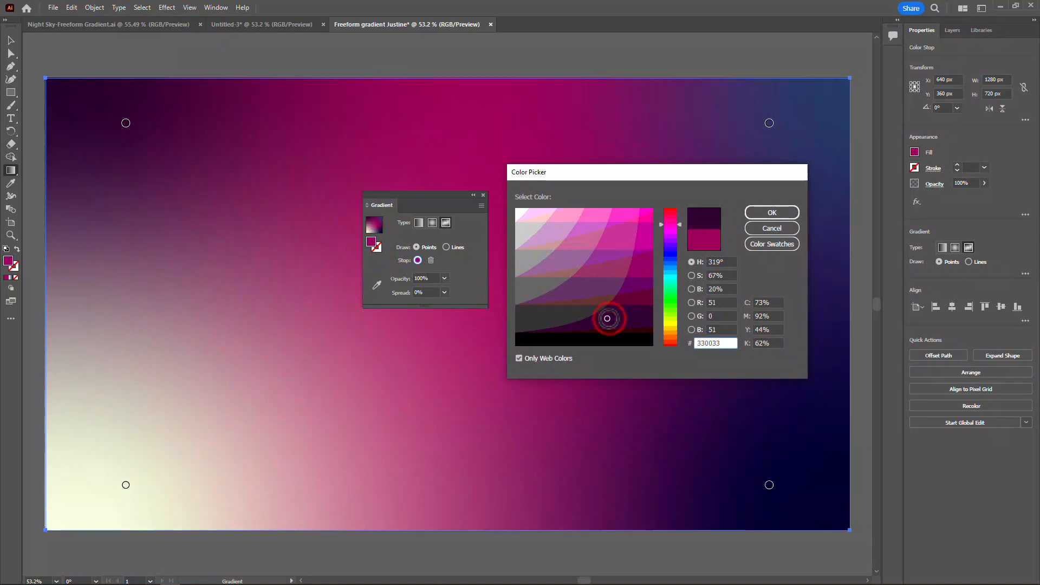
{"action": "left_click", "coordinate": [772, 213]}
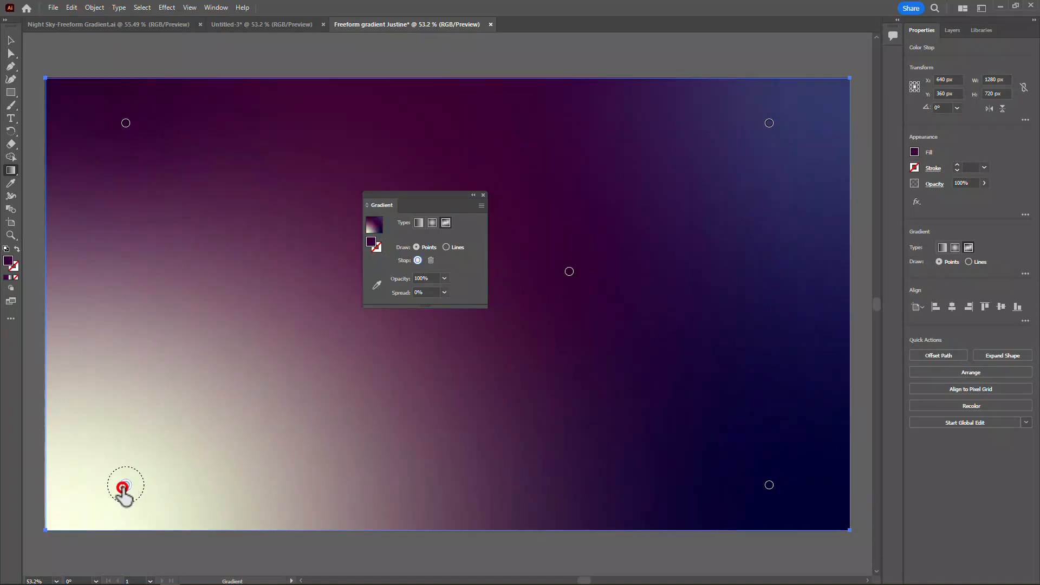
- Recolour the lower-left gradient stop with the purple swatch and darken it to web colour #330066
{"action": "double_click", "coordinate": [125, 486]}
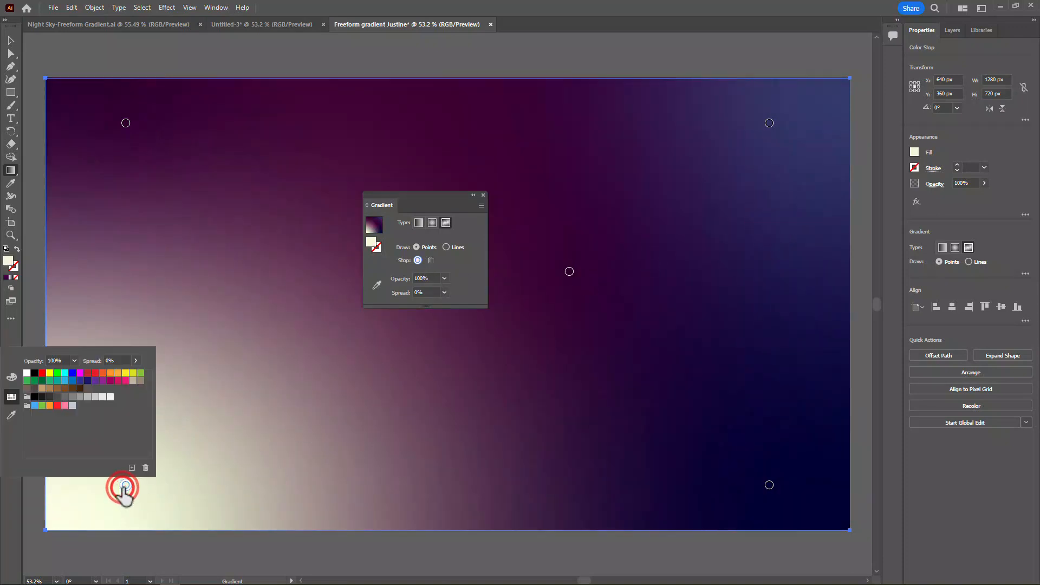
{"action": "left_click", "coordinate": [95, 382]}
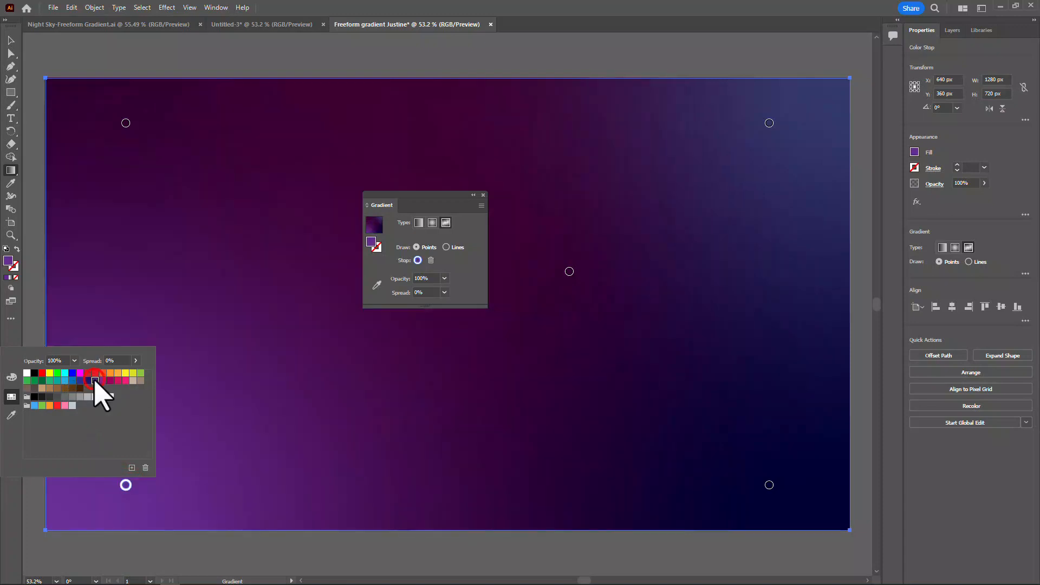
{"action": "double_click", "coordinate": [372, 241]}
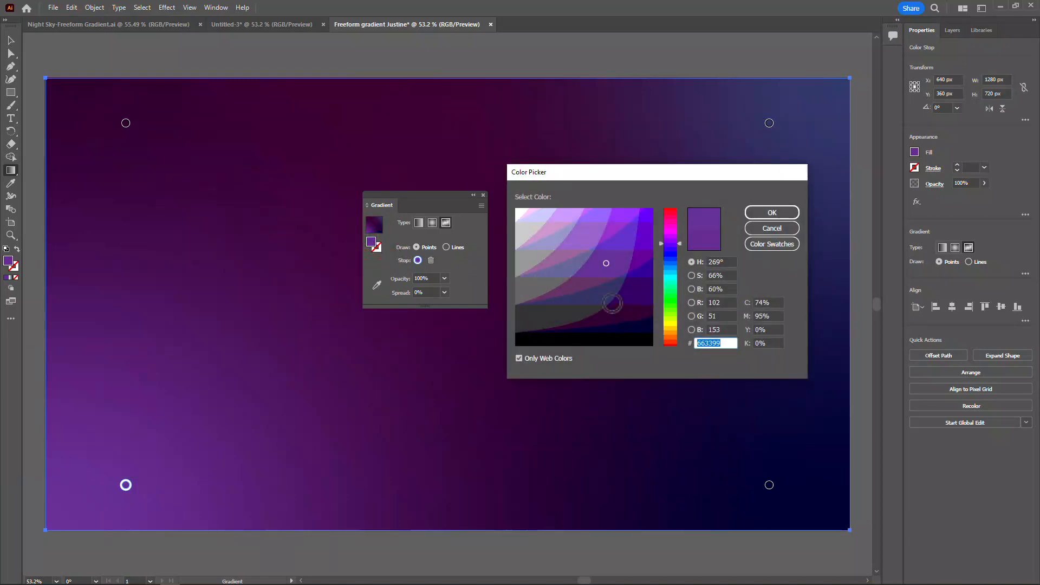
{"action": "left_click", "coordinate": [628, 295]}
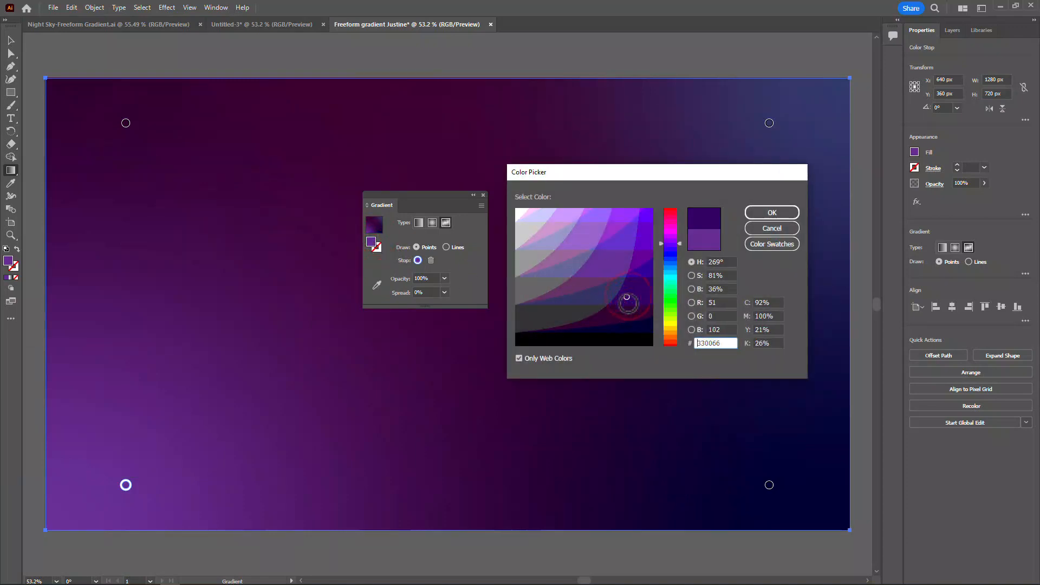
{"action": "left_click", "coordinate": [779, 216]}
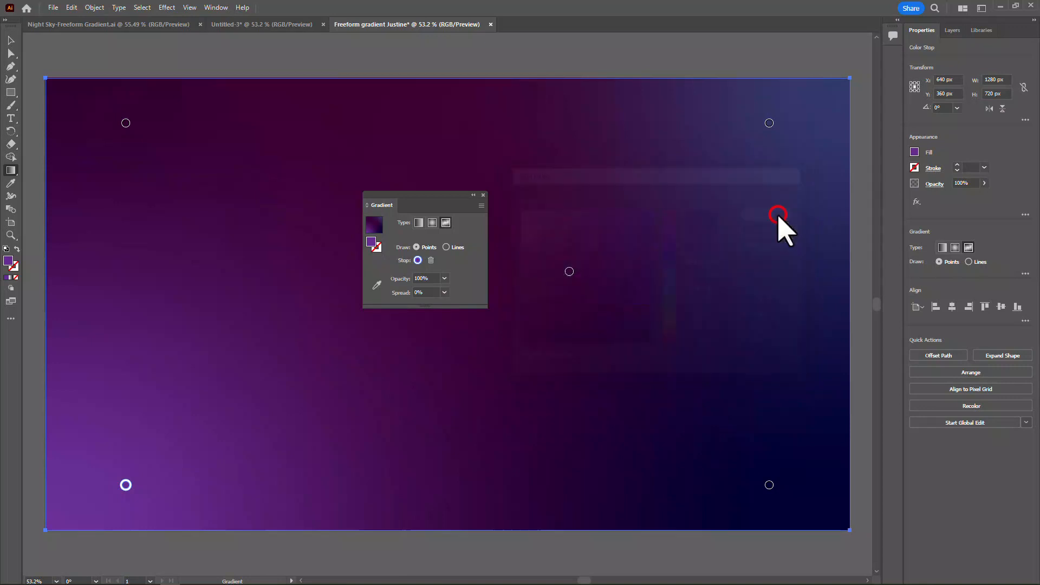
- Place the Gradient panel farther right, then shift the upper-left stop toward the centre, the lower-left stop upward, and the centre stop to the upper middle
{"action": "left_click_drag", "start_coordinate": [437, 196], "coordinate": [698, 224]}
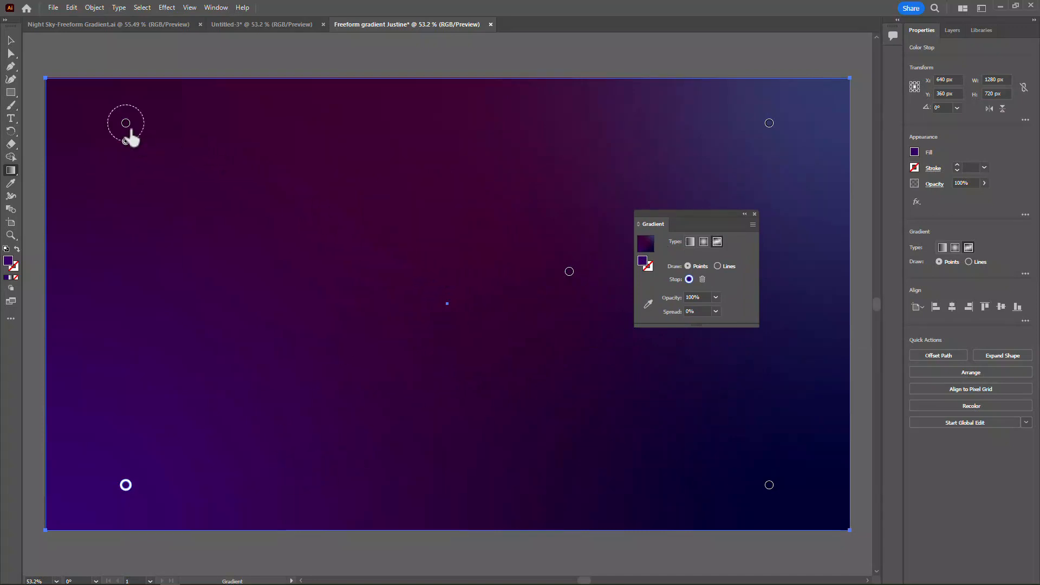
{"action": "left_click_drag", "start_coordinate": [130, 128], "coordinate": [301, 255]}
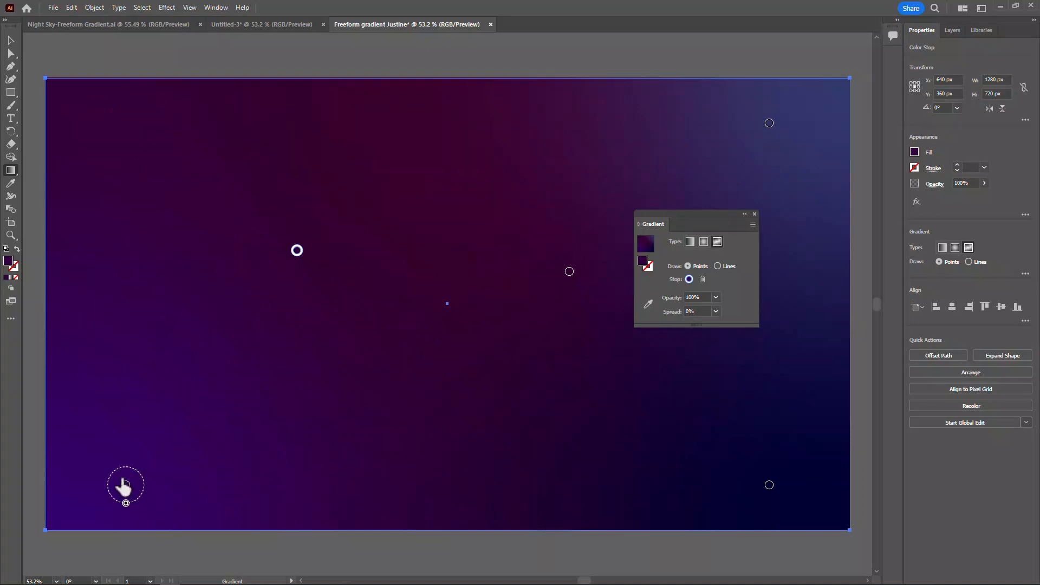
{"action": "left_click_drag", "start_coordinate": [125, 485], "coordinate": [166, 371]}
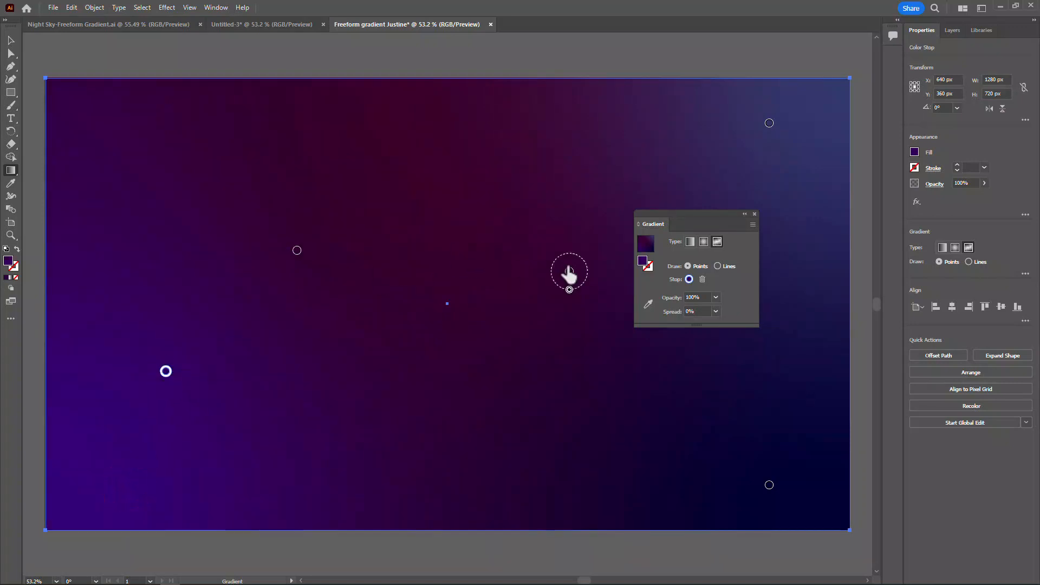
{"action": "left_click_drag", "start_coordinate": [570, 272], "coordinate": [524, 162]}
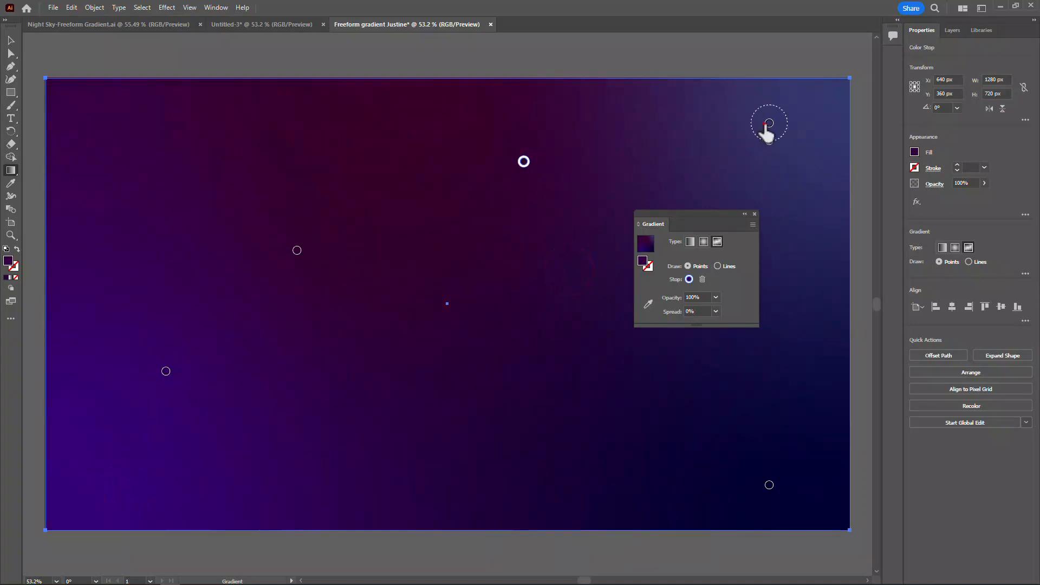
- Exchange the two upper stops, placing the dark magenta one near the rectangle's upper-right corner and the muted navy one at the upper centre
{"action": "left_click_drag", "start_coordinate": [767, 130], "coordinate": [626, 189]}
{"action": "left_click_drag", "start_coordinate": [529, 169], "coordinate": [792, 136]}
{"action": "left_click_drag", "start_coordinate": [629, 183], "coordinate": [509, 202]}
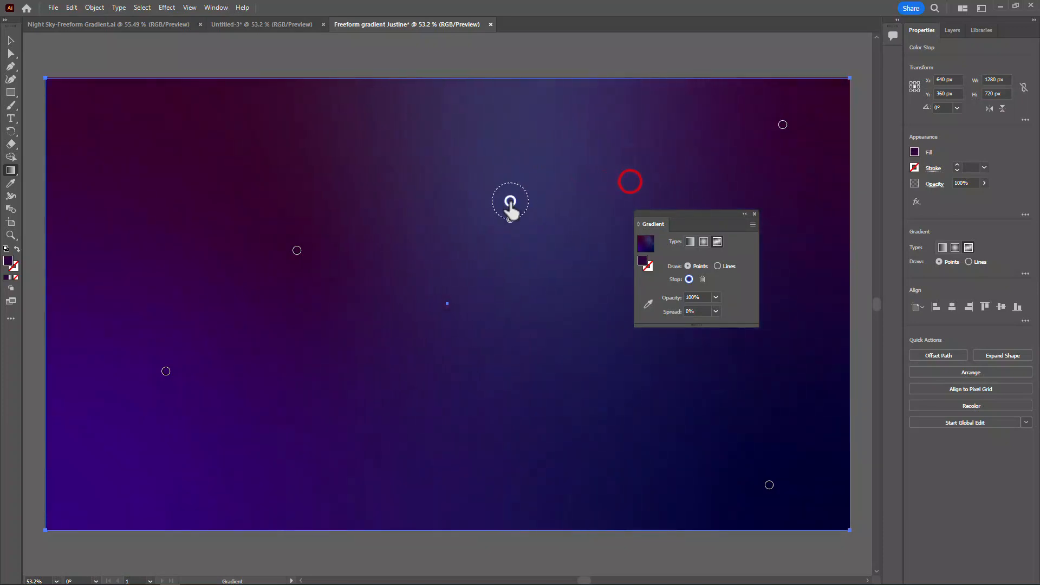
- Move the dark magenta stop left of centre toward the upper-left corner and the dark blue lower-right stop to the lower centre
{"action": "left_click_drag", "start_coordinate": [298, 249], "coordinate": [284, 234]}
{"action": "left_click_drag", "start_coordinate": [179, 145], "coordinate": [180, 143]}
{"action": "left_click", "coordinate": [769, 485]}
{"action": "left_click_drag", "start_coordinate": [769, 490], "coordinate": [492, 400]}
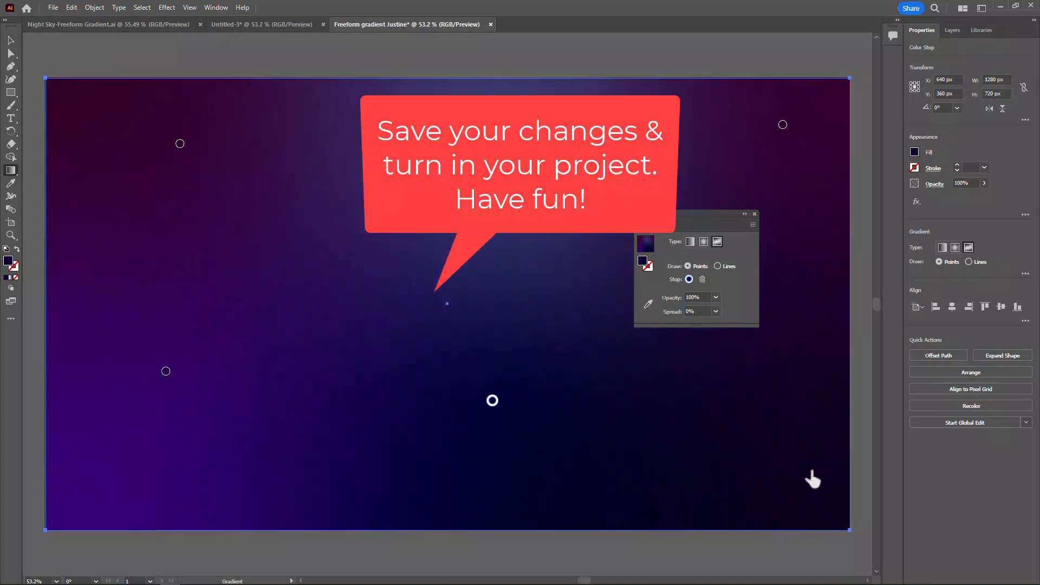